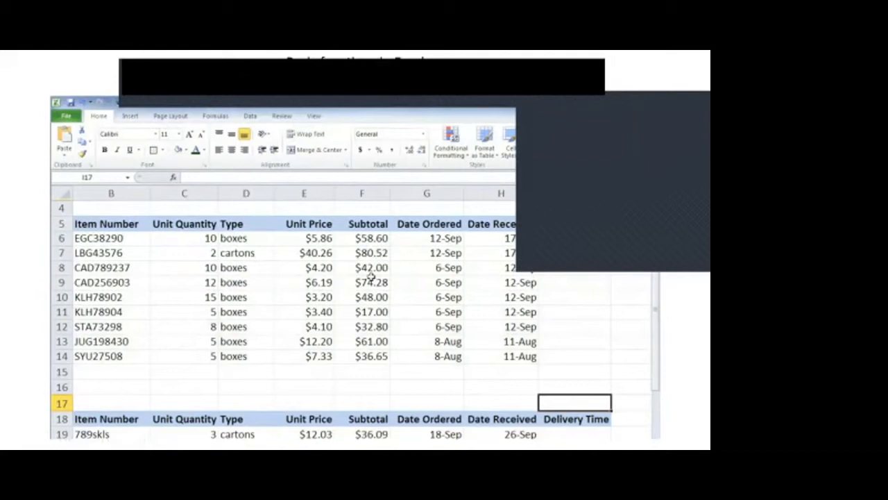
Look through the function library's Financial, Text, Date & Time, More Functions and AutoSum categories
{"action": "left_click", "coordinate": [217, 120]}
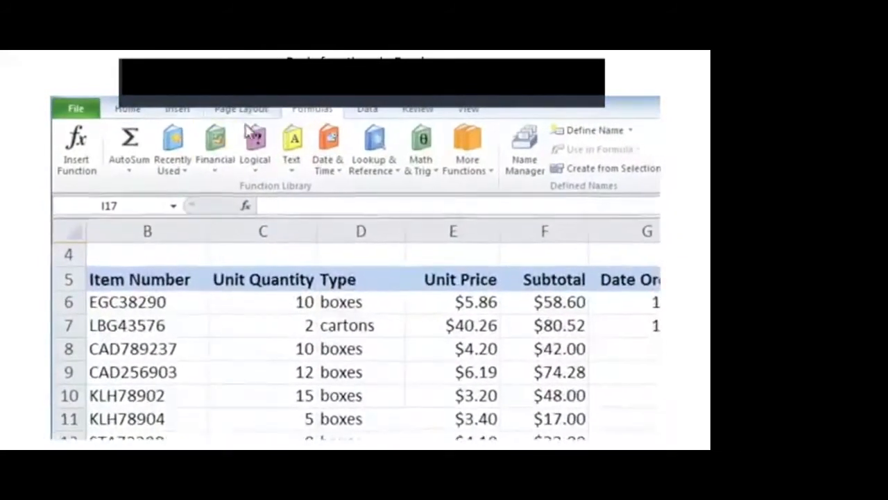
{"action": "left_click", "coordinate": [213, 171]}
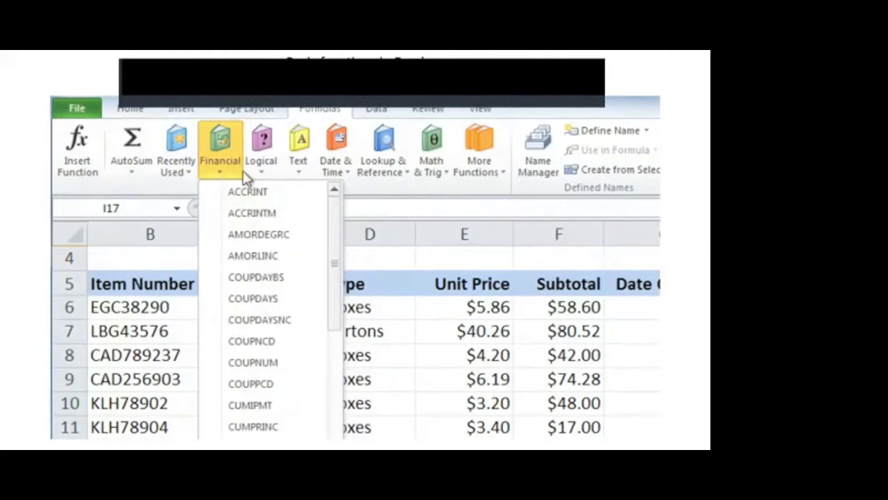
{"action": "left_click", "coordinate": [302, 172]}
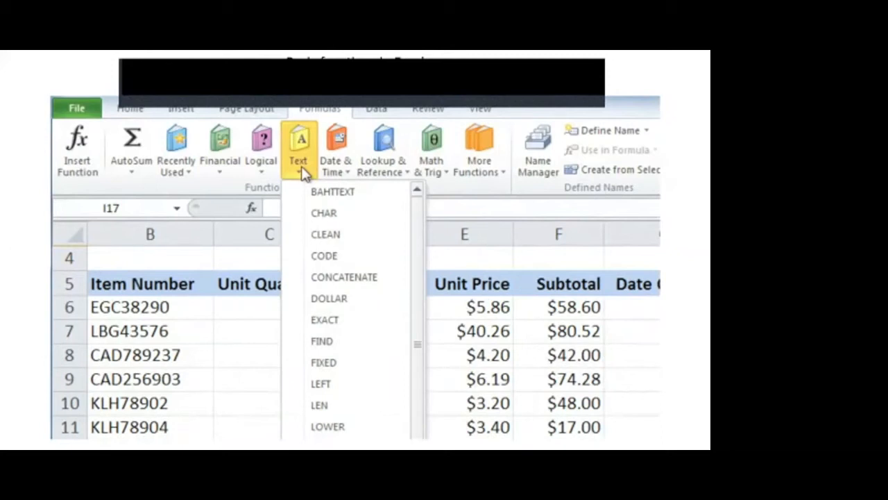
{"action": "left_click", "coordinate": [334, 172]}
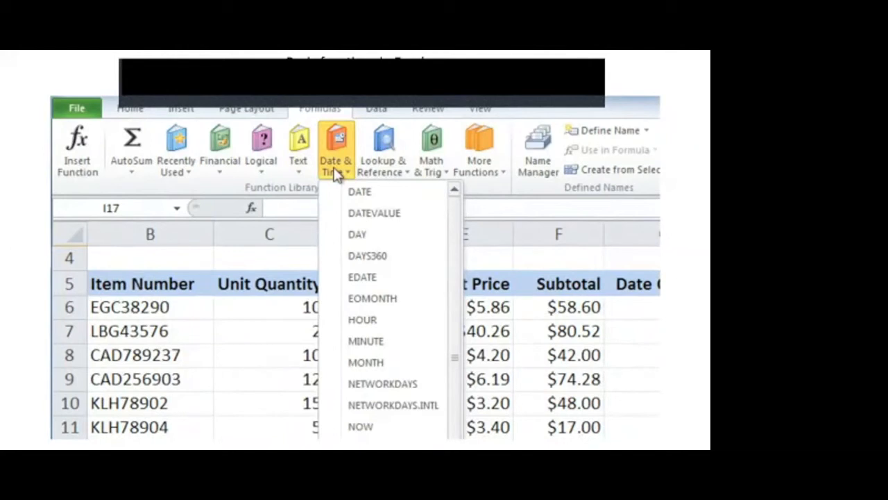
{"action": "left_click", "coordinate": [470, 170]}
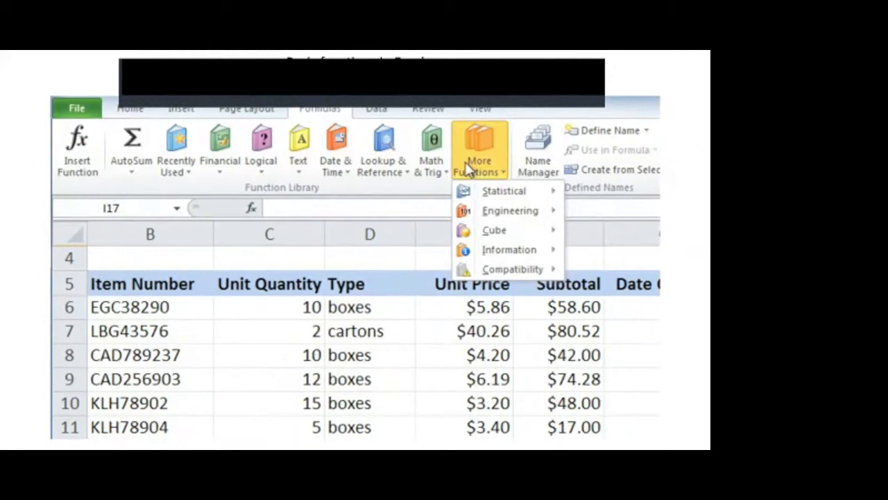
{"action": "left_click", "coordinate": [129, 166]}
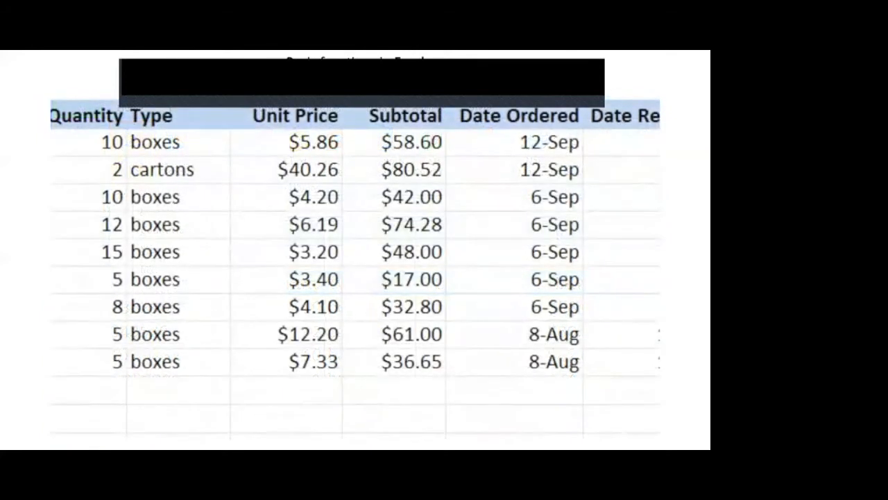
Total the Subtotal column in cell F15 with AutoSum's Sum function over F6:F14
{"action": "left_click_drag", "start_coordinate": [395, 141], "coordinate": [376, 363]}
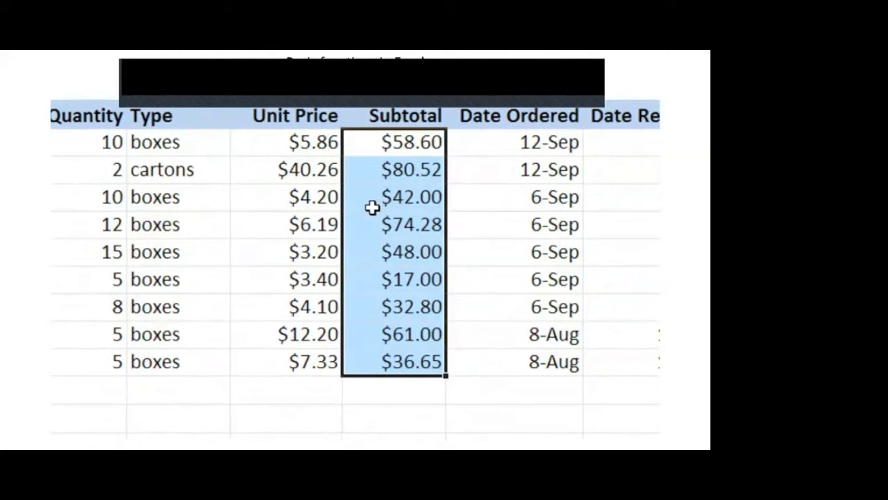
{"action": "left_click", "coordinate": [387, 389]}
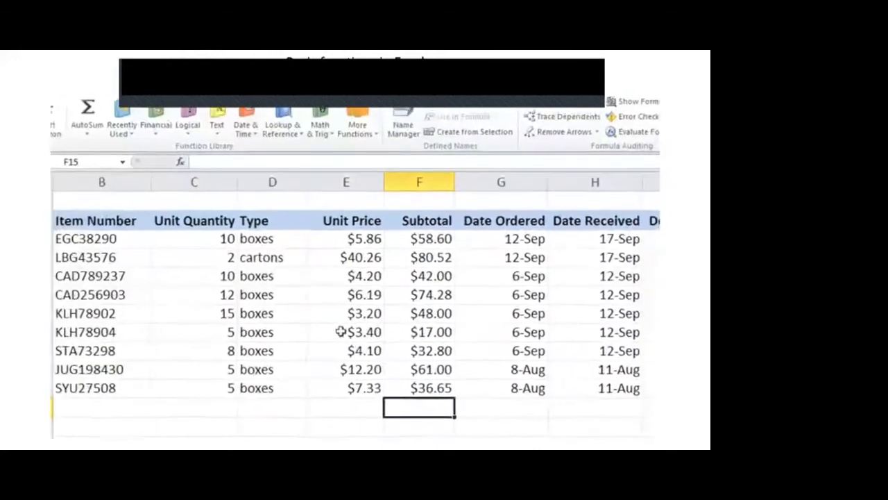
{"action": "left_click", "coordinate": [95, 139]}
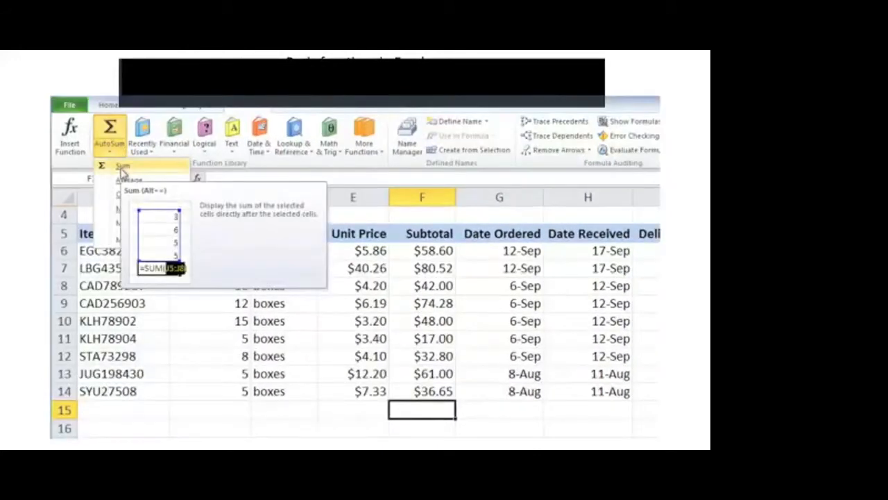
{"action": "left_click", "coordinate": [121, 168]}
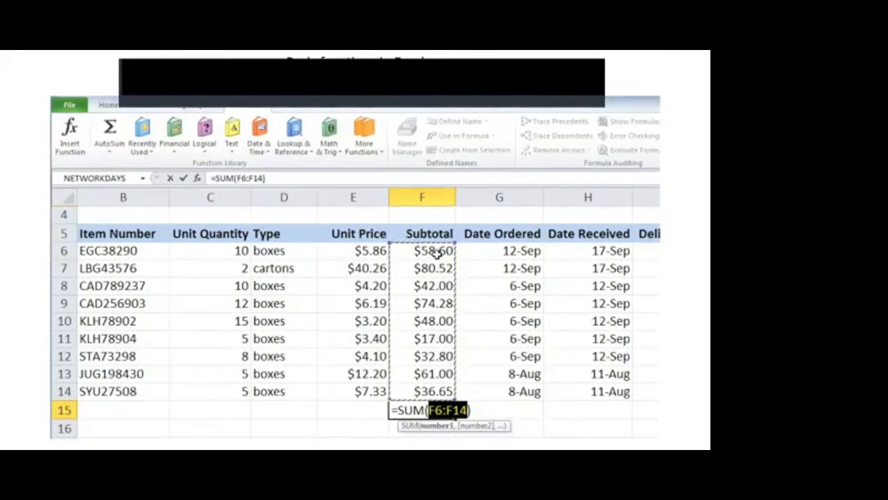
{"action": "mouse_move", "coordinate": [454, 243]}
{"action": "left_mouse_down"}
{"action": "mouse_move", "coordinate": [453, 321]}
{"action": "mouse_move", "coordinate": [450, 246]}
{"action": "left_mouse_up"}
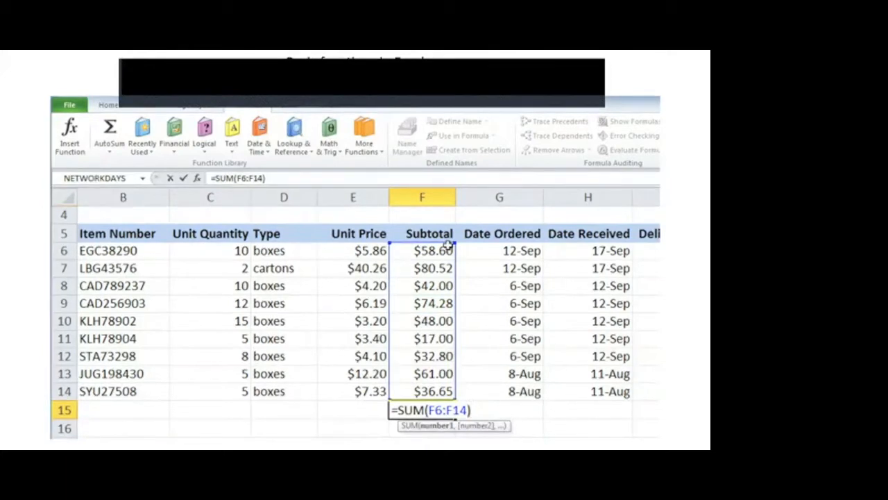
{"action": "key", "text": "Return"}
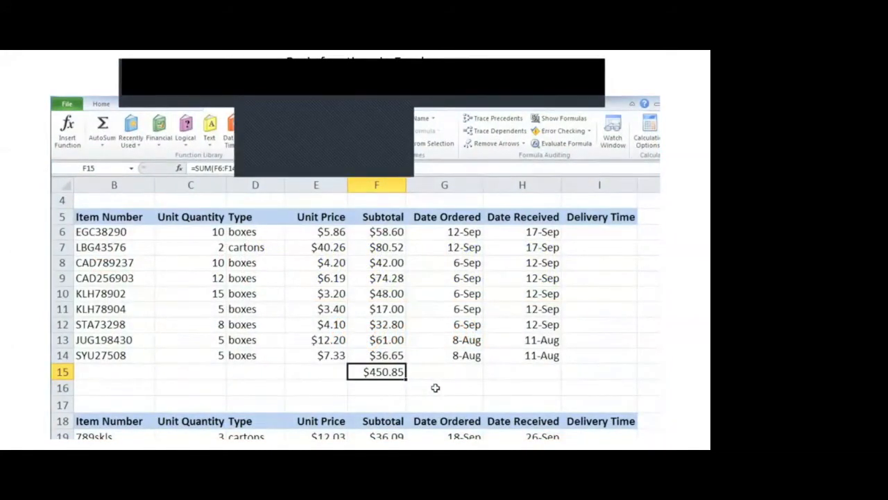
Search the functions for "count days" and insert NETWORKDAYS into the first Delivery Time cell, I6
{"action": "left_click", "coordinate": [444, 235]}
{"action": "left_click", "coordinate": [504, 234]}
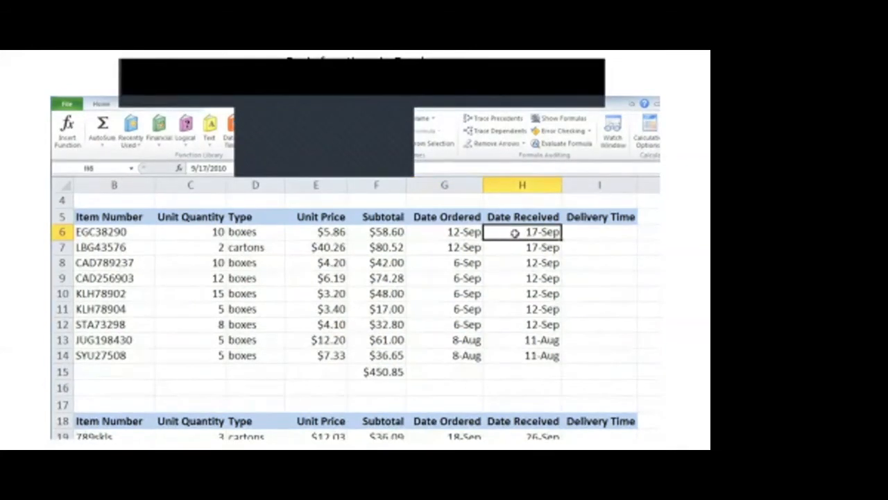
{"action": "left_click", "coordinate": [588, 234]}
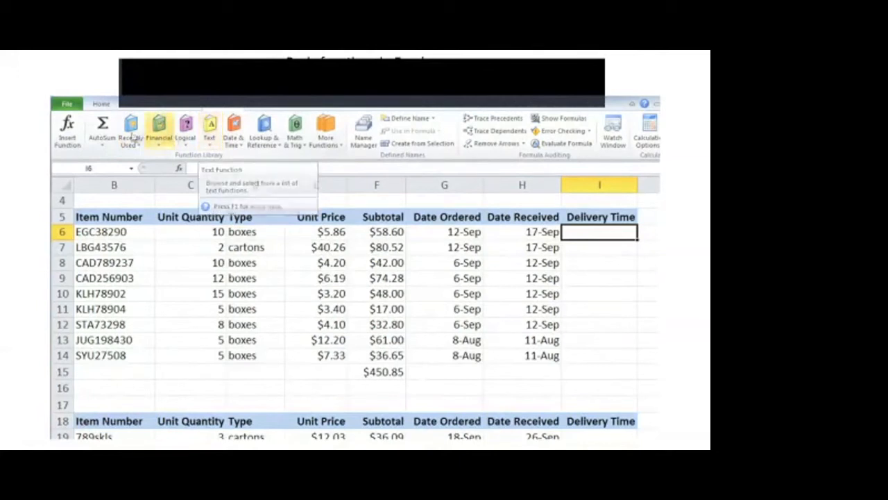
{"action": "left_click", "coordinate": [74, 133]}
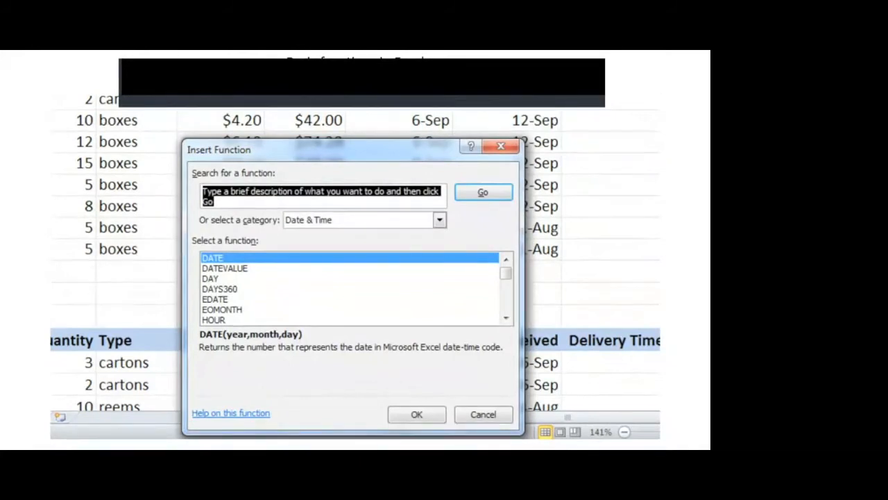
{"action": "type", "text": "count days"}
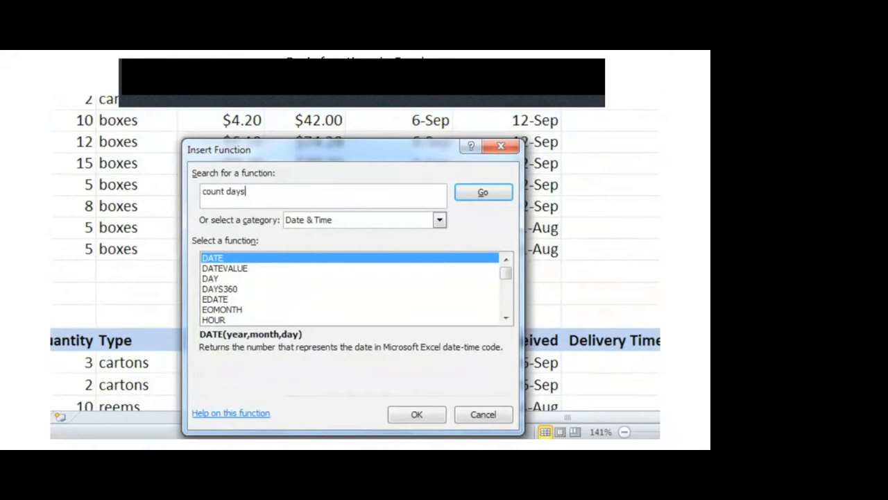
{"action": "key", "text": "Return"}
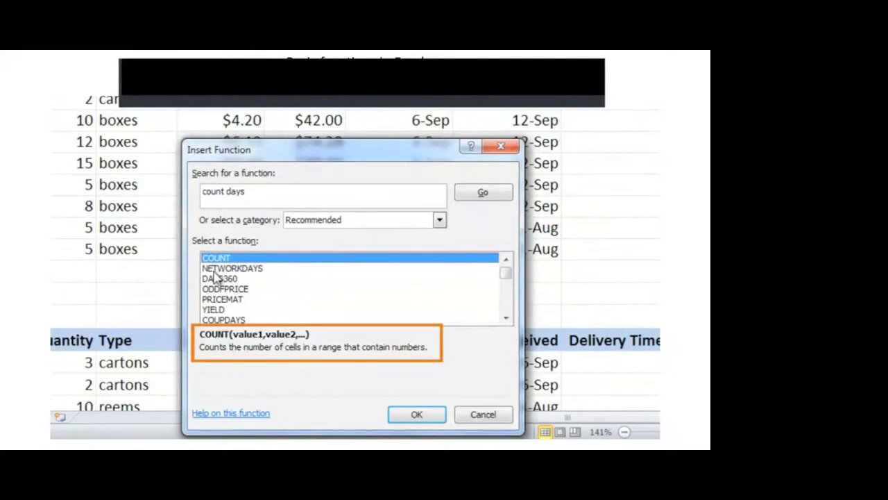
{"action": "left_click", "coordinate": [216, 271]}
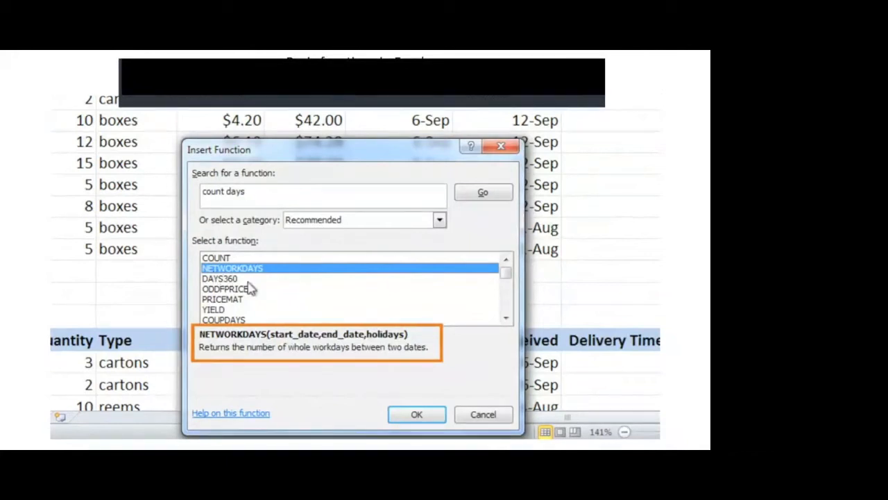
{"action": "left_click", "coordinate": [414, 420]}
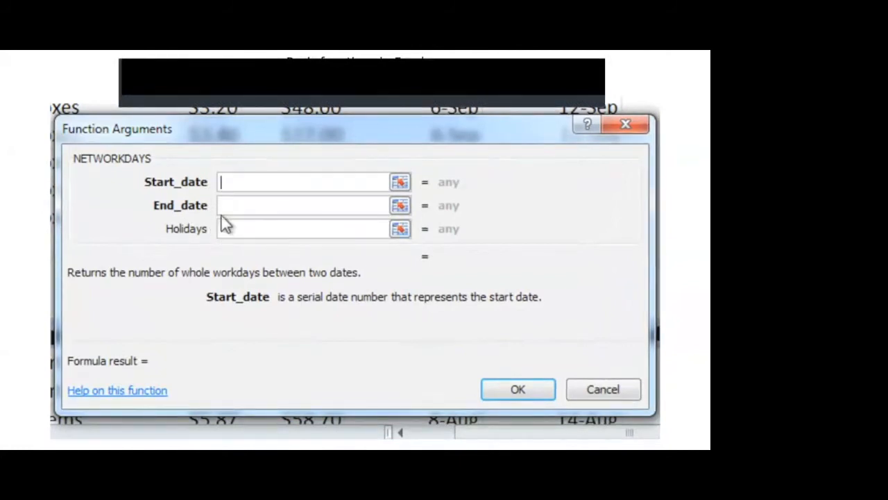
Set the NETWORKDAYS start date to G6 and end date to H6, leaving Holidays empty, and accept the function
{"action": "left_click", "coordinate": [227, 206]}
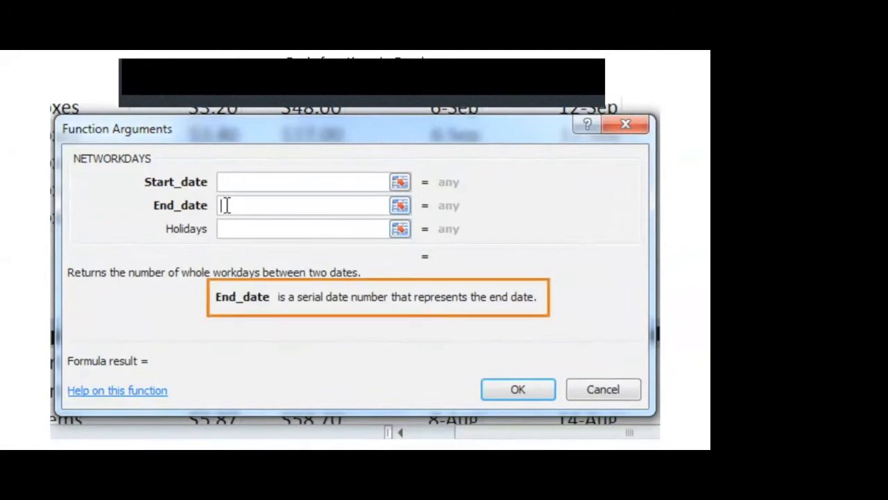
{"action": "left_click", "coordinate": [229, 228]}
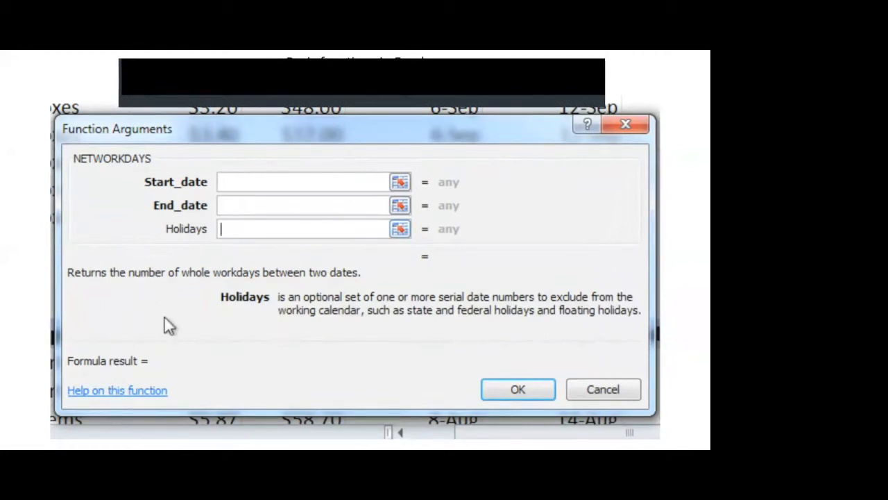
{"action": "left_click", "coordinate": [257, 183]}
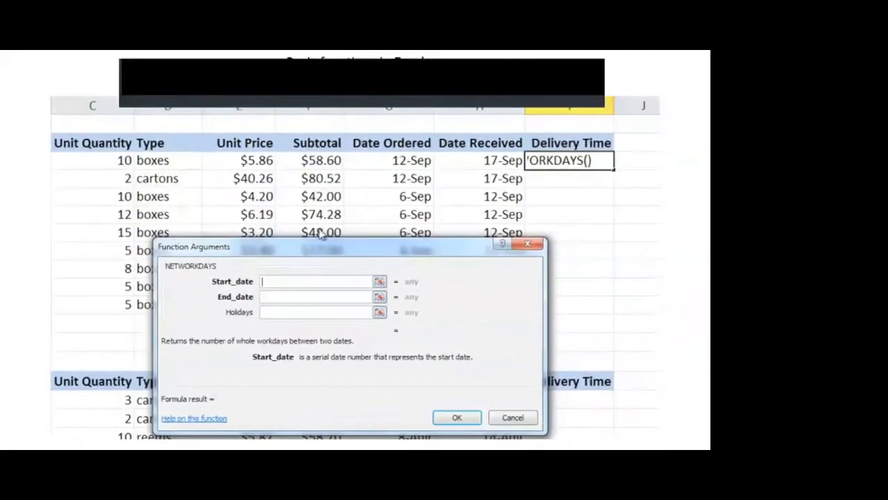
{"action": "left_click", "coordinate": [374, 164]}
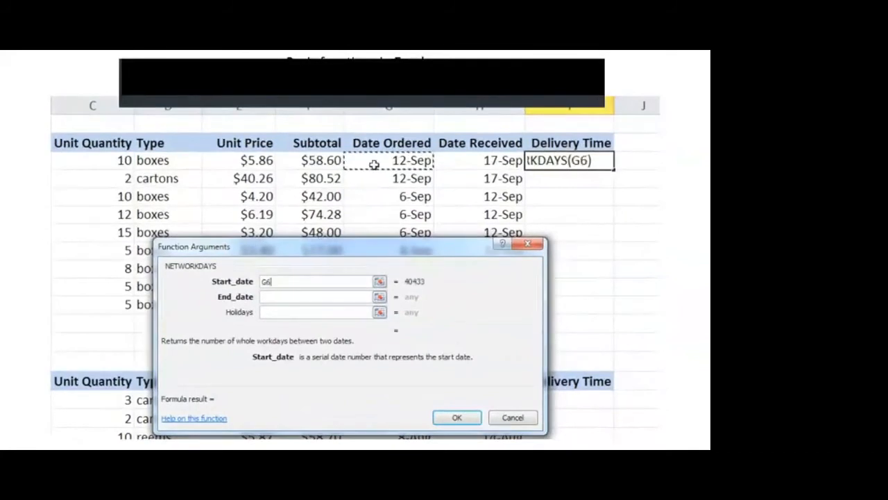
{"action": "left_click", "coordinate": [340, 296]}
{"action": "left_click", "coordinate": [469, 162]}
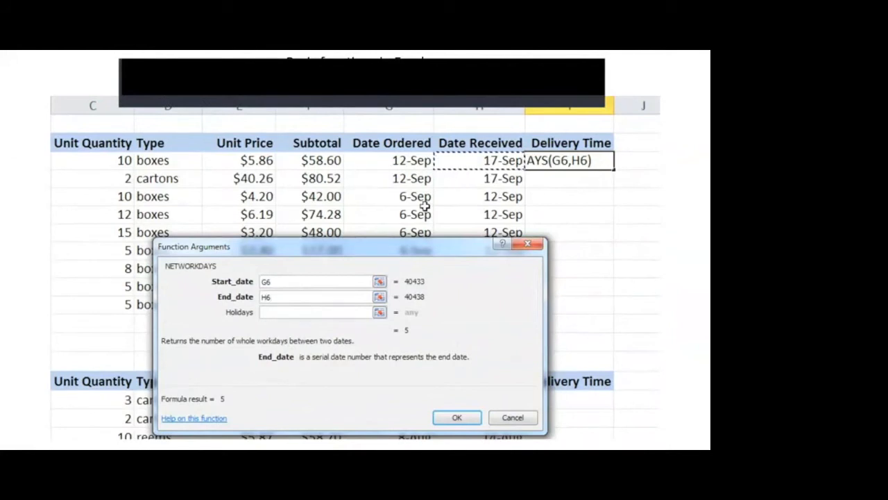
{"action": "left_click", "coordinate": [296, 312]}
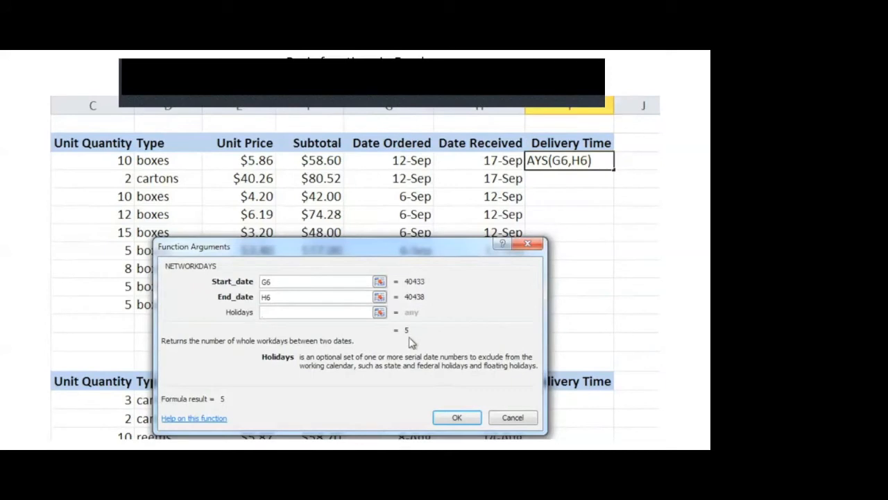
{"action": "left_click", "coordinate": [444, 417]}
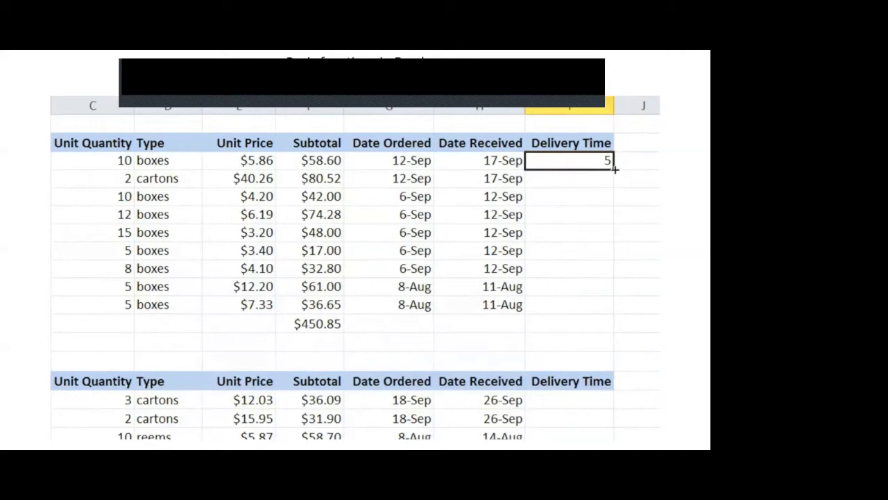
Fill the Delivery Time formula from I6 down through I14, the last item row of the table
{"action": "left_click_drag", "start_coordinate": [615, 180], "coordinate": [609, 307]}
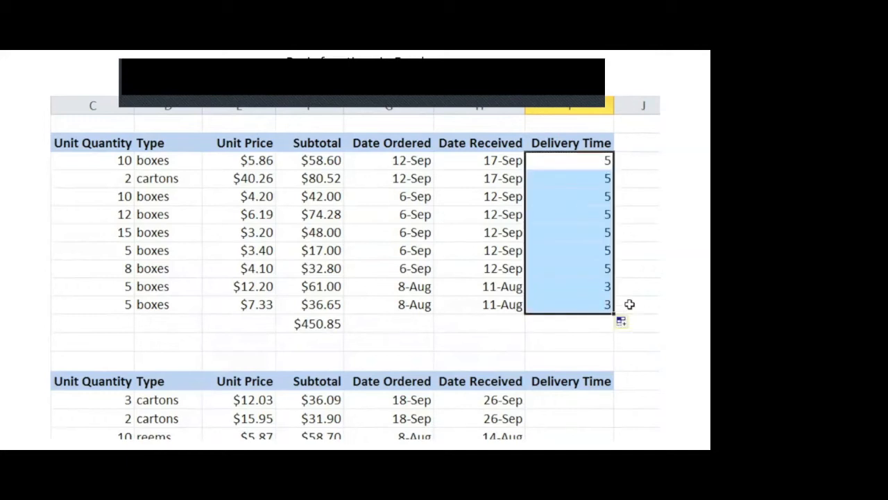
{"action": "left_click", "coordinate": [629, 304]}
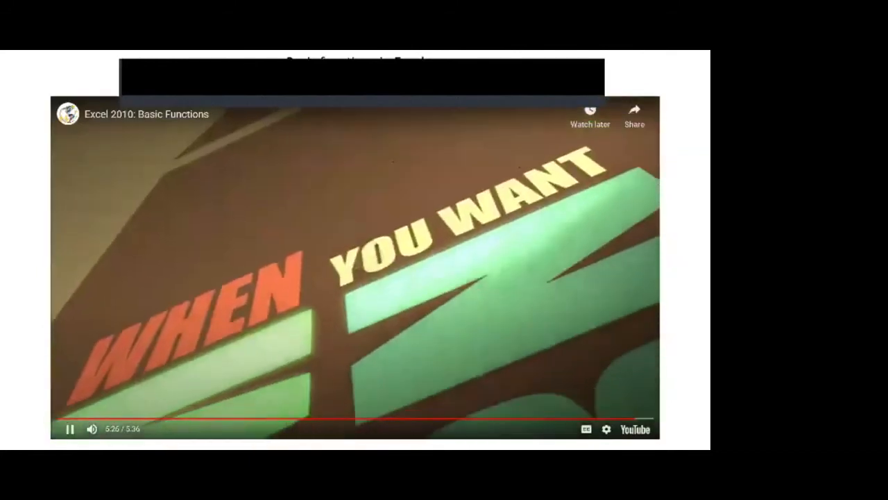
{"action": "key", "text": "Down"}
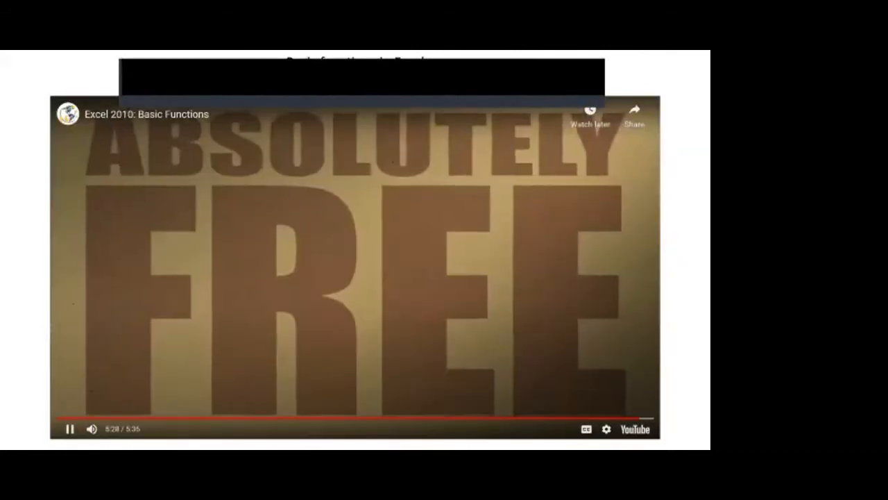
{"action": "key", "text": "Down"}
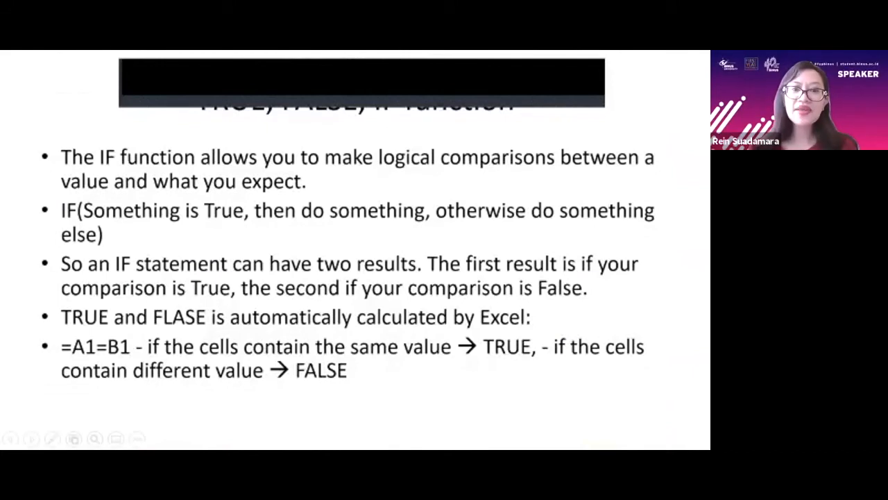